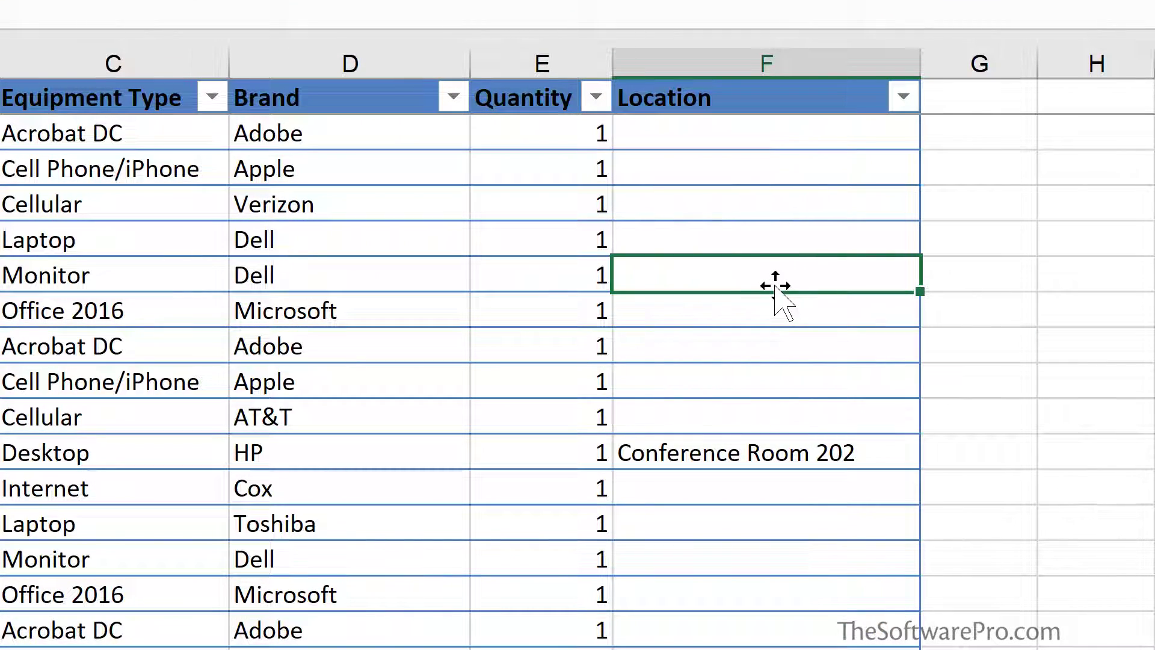
# Step: Type 'Su' in F6 and accept the AutoComplete suggestion 'Supply Room'
pyautogui.write('Supply Room')
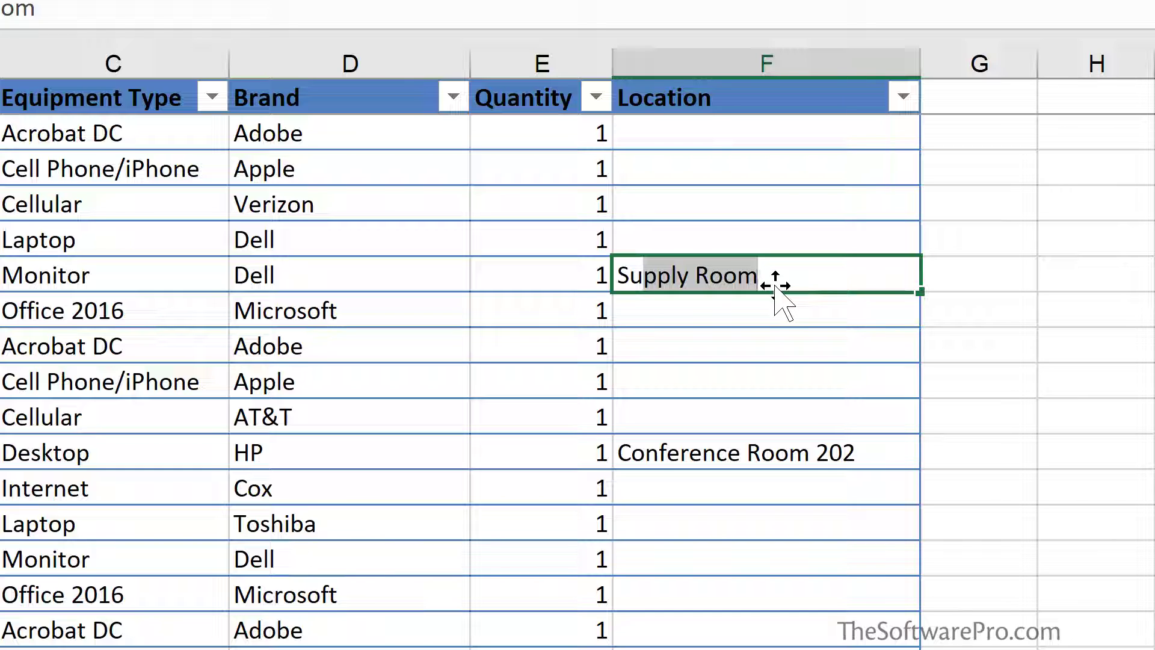
pyautogui.press('Return')
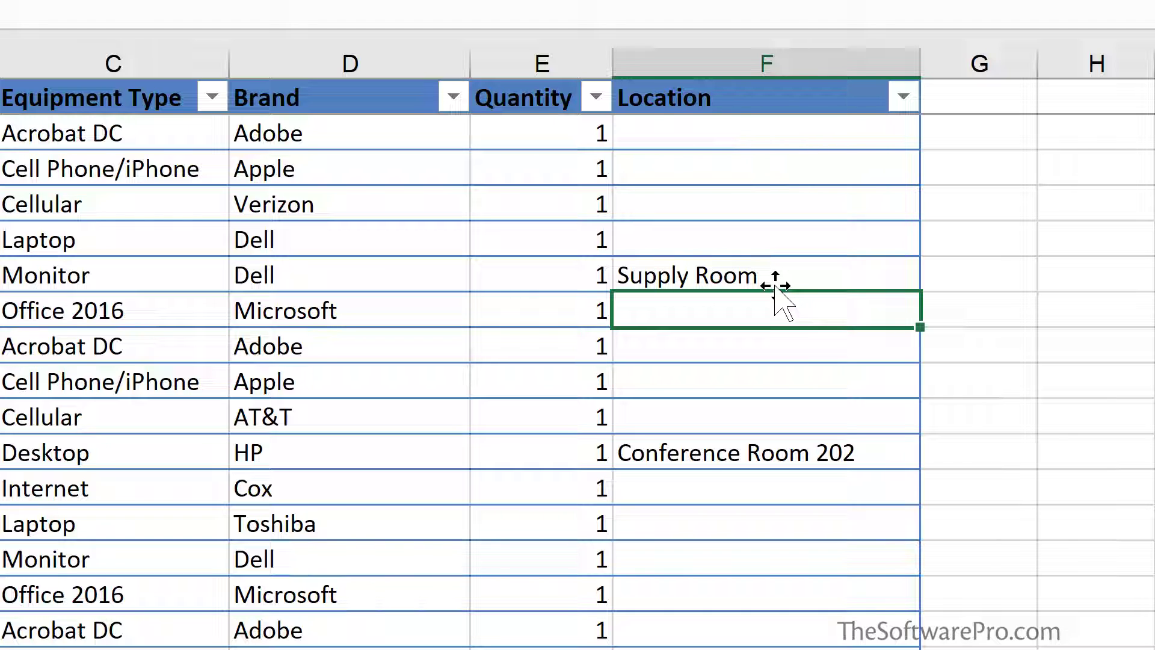
# Step: Pick 'Conference Room 200' for F7 from the column's drop-down list of existing locations
pyautogui.hotkey('alt', 'Down')
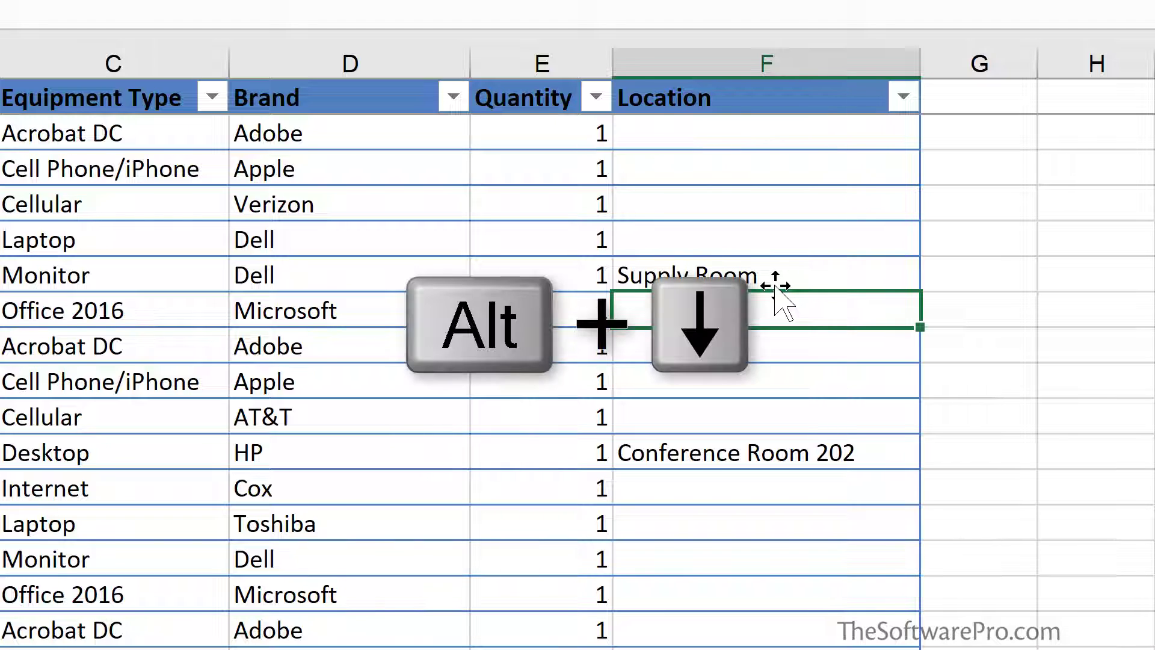
pyautogui.hotkey('alt', 'Down')
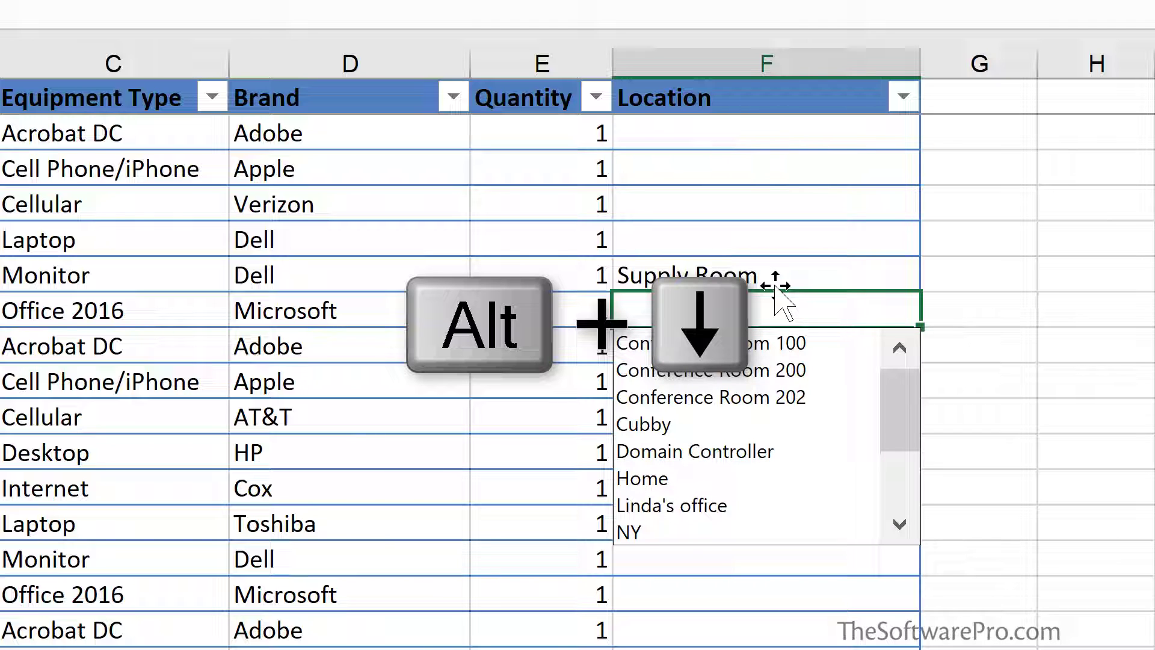
pyautogui.press('Down')
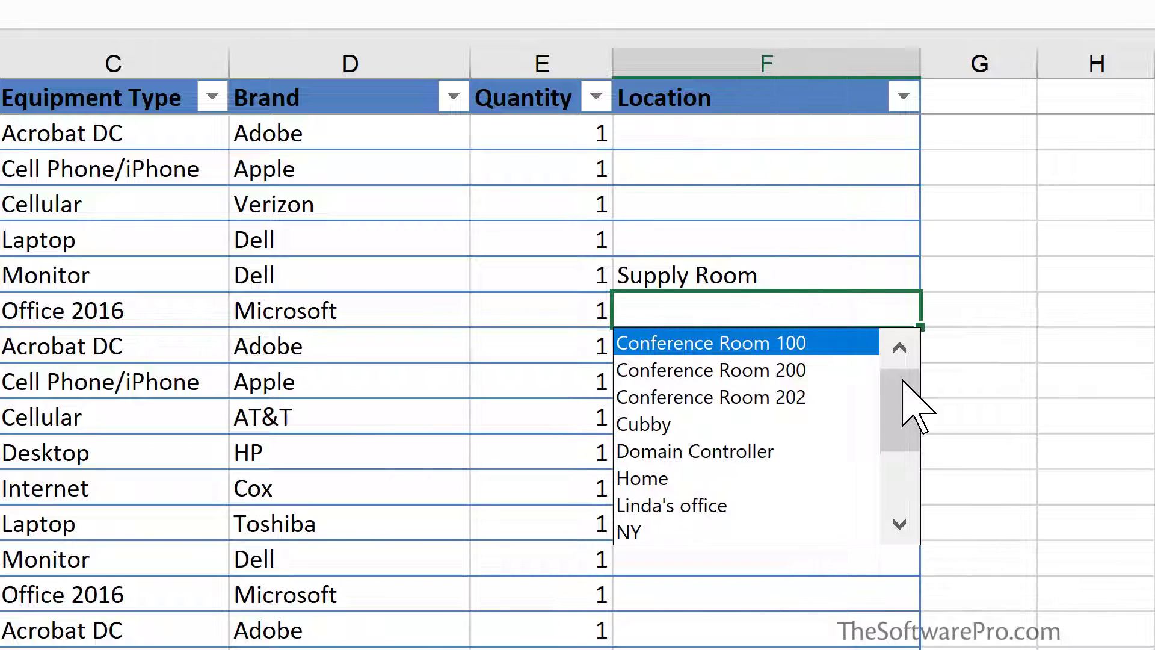
pyautogui.moveTo(902, 380); pyautogui.dragTo(895, 500)
pyautogui.click(900, 385)
pyautogui.click(793, 370)
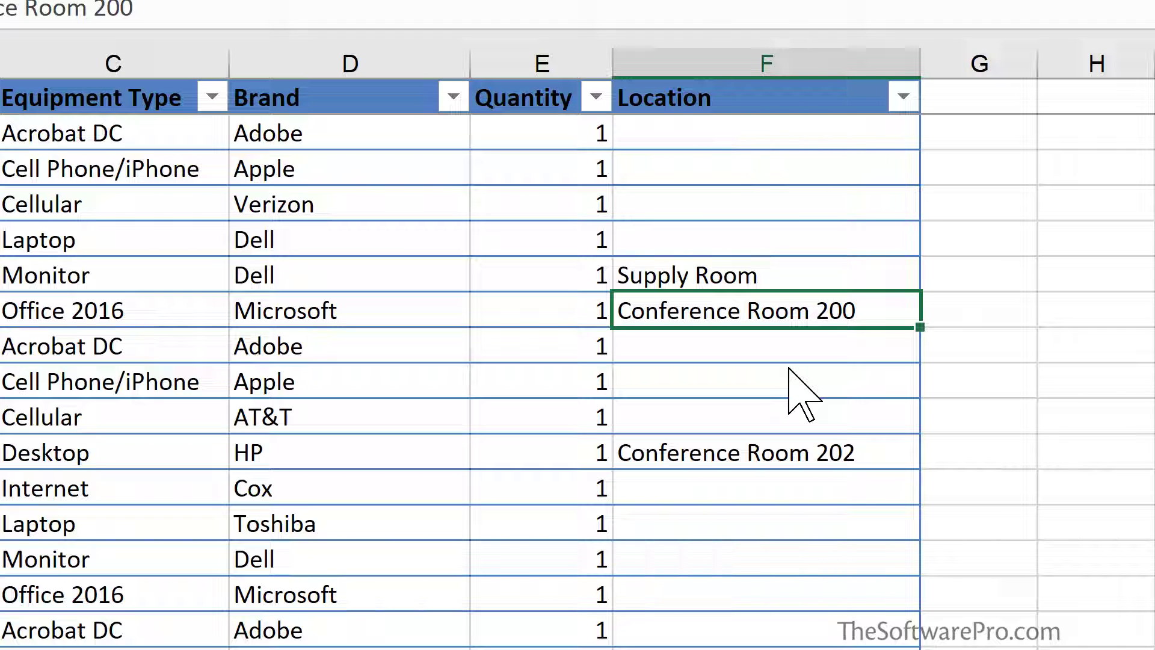
# Step: Fill F8 with 'Conference Room 202' using Pick From Drop-down List
pyautogui.press('Down')
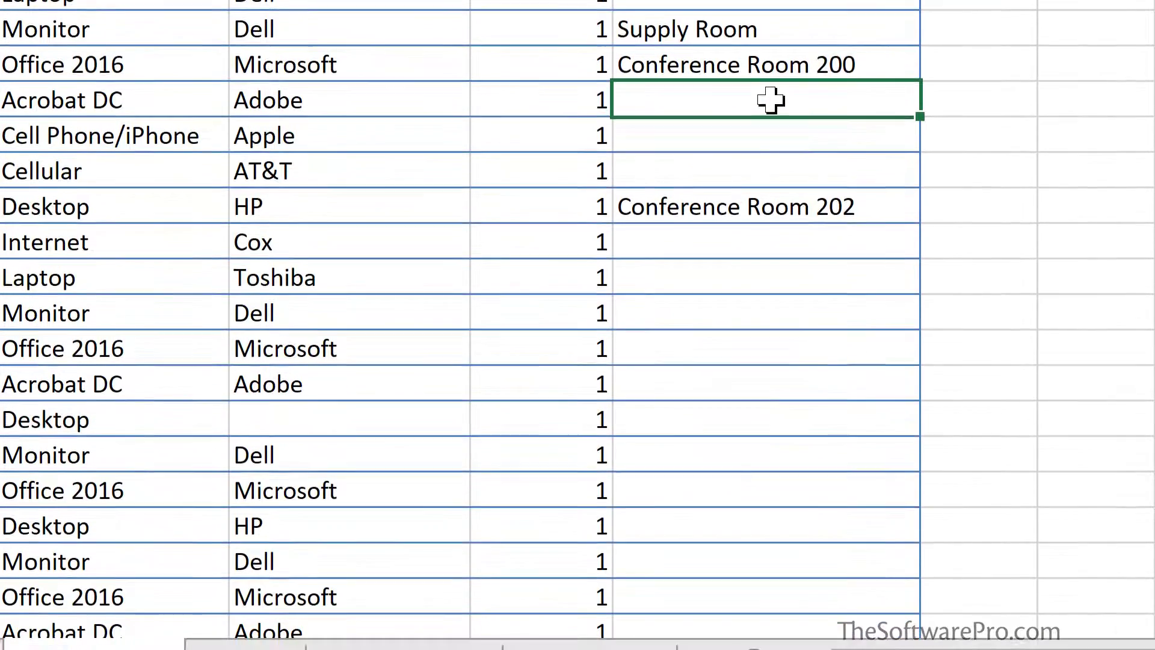
pyautogui.rightClick(772, 346)
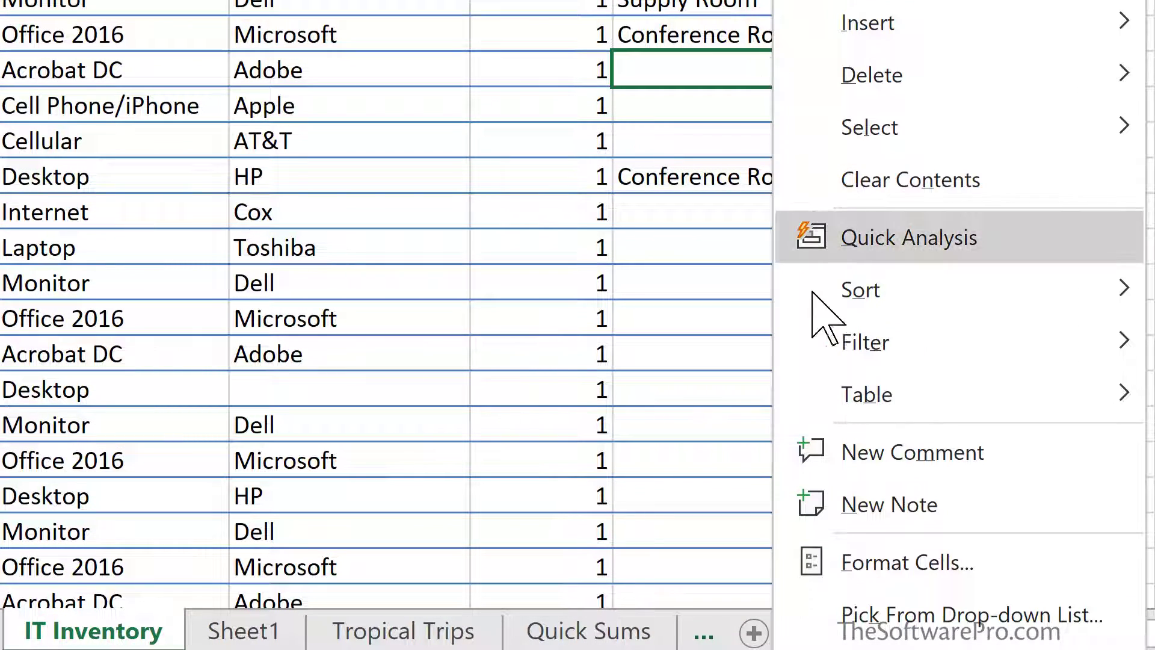
pyautogui.click(896, 615)
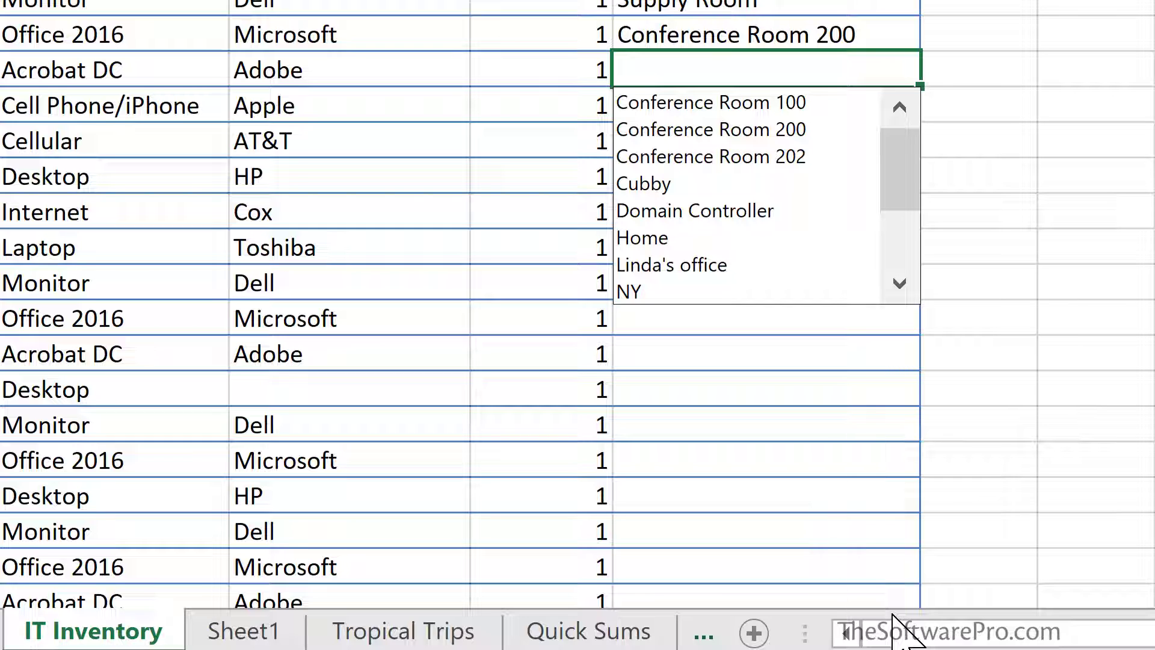
pyautogui.press('Down')
pyautogui.press('Down')
pyautogui.press('Down')
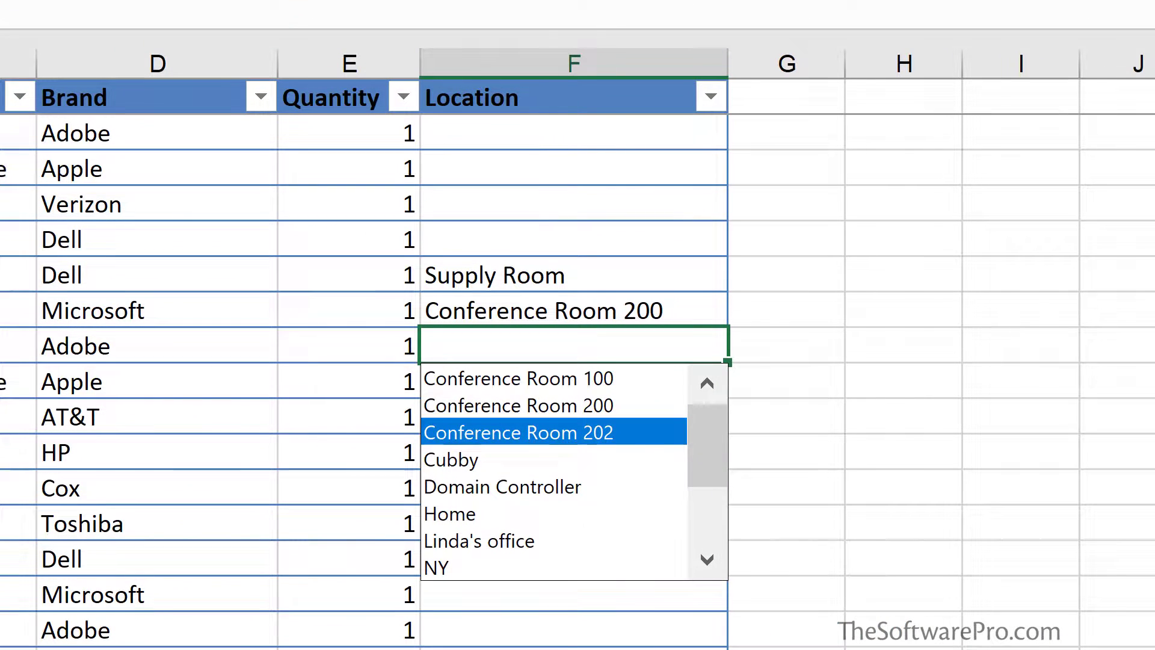
pyautogui.press('Return')
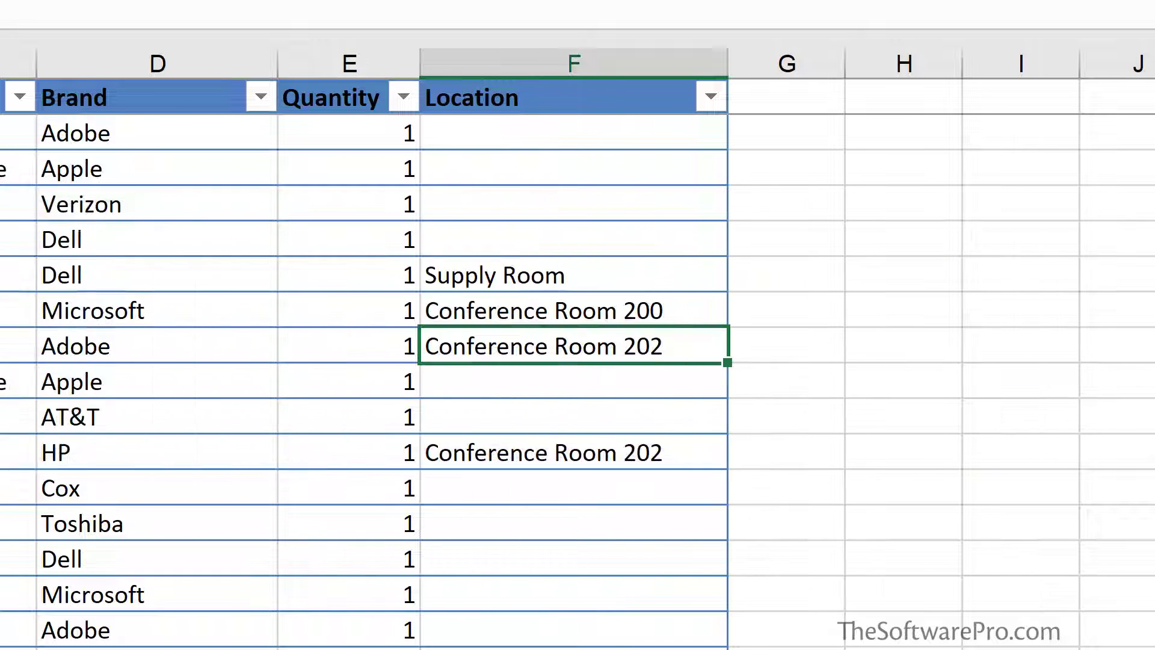
# Step: Enter 'teh' in cell H8 so AutoCorrect turns it into 'the'
pyautogui.click(787, 344)
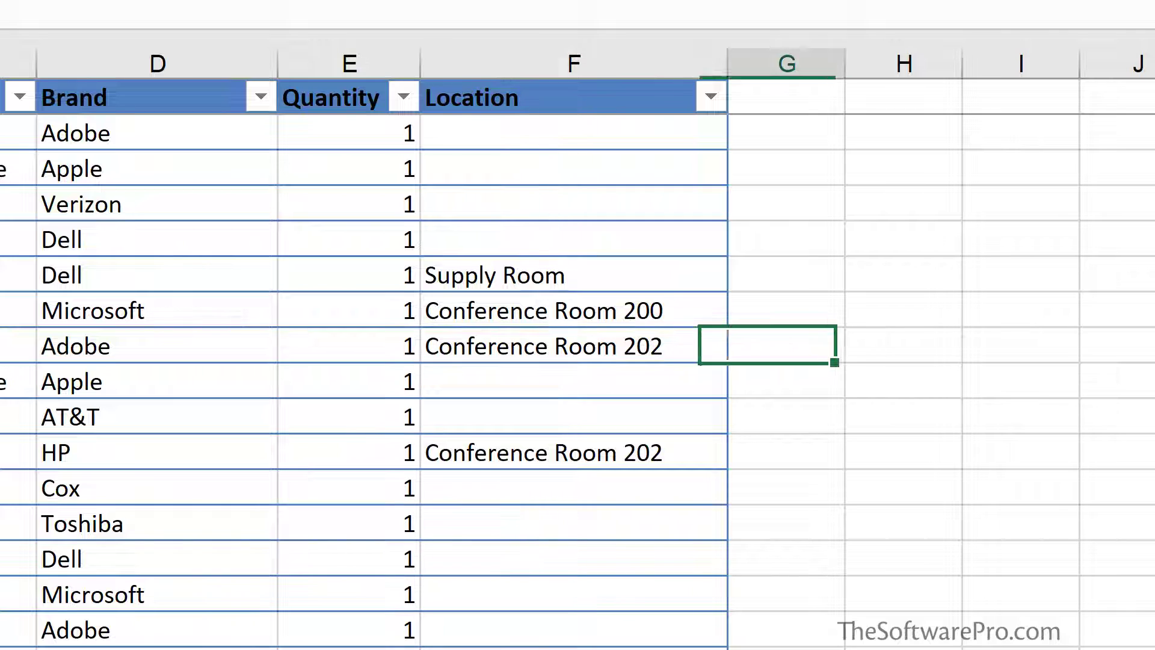
pyautogui.click(904, 345)
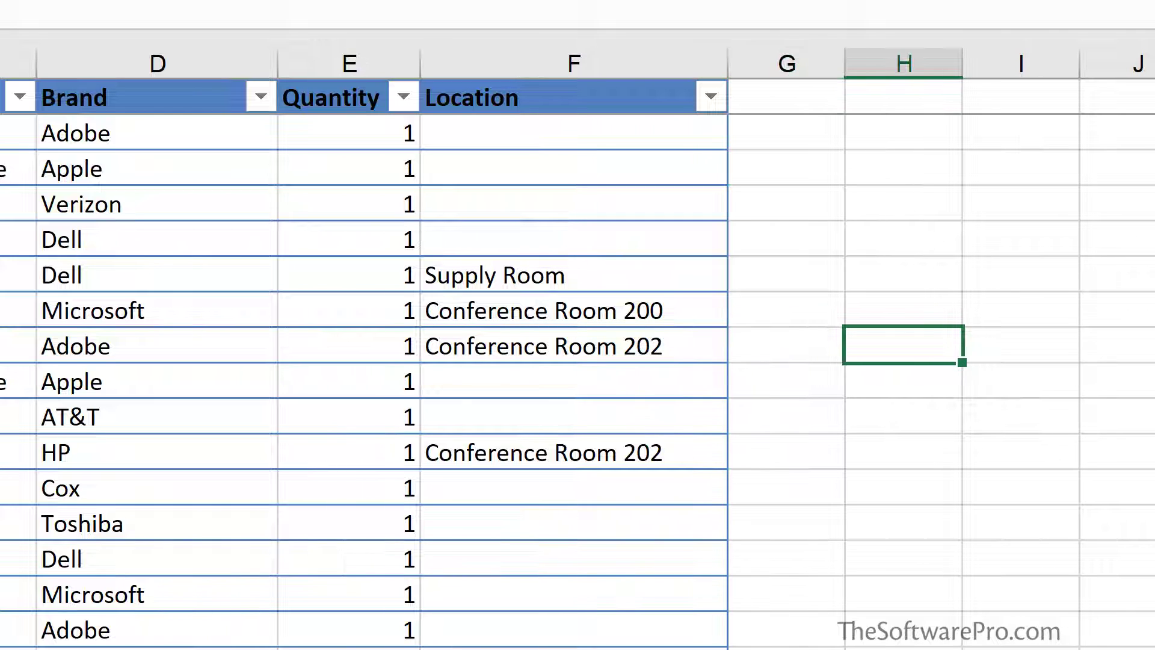
pyautogui.write('teh')
pyautogui.press('Return')
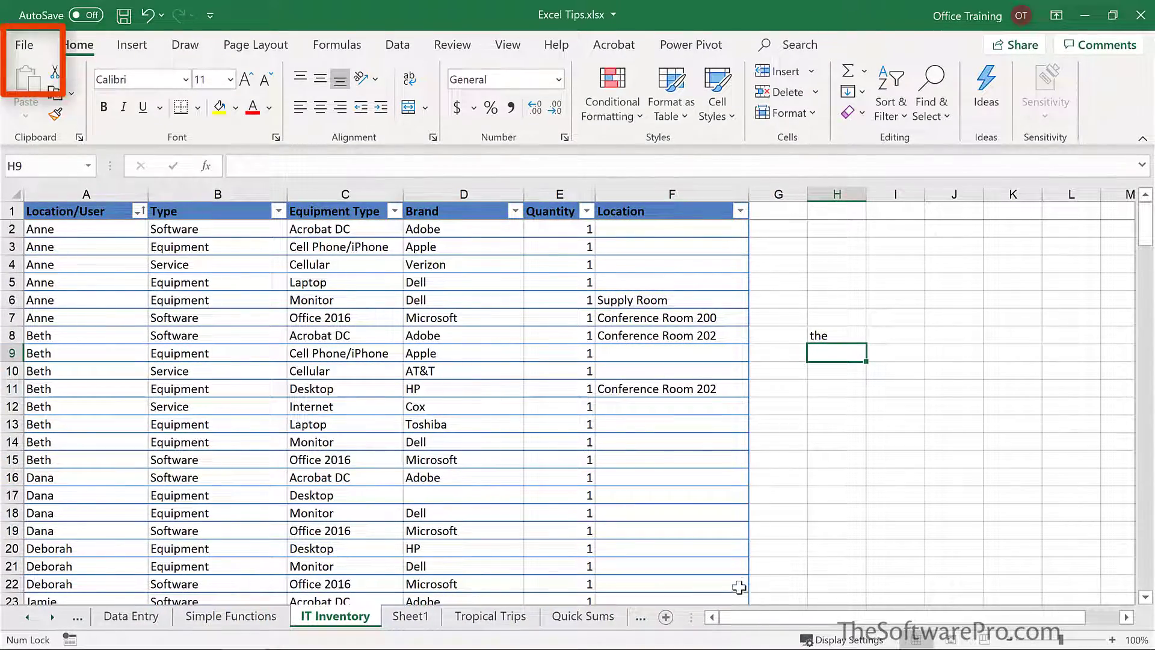
# Step: Open Excel Options from the File menu and go to the Proofing page
pyautogui.click(25, 47)
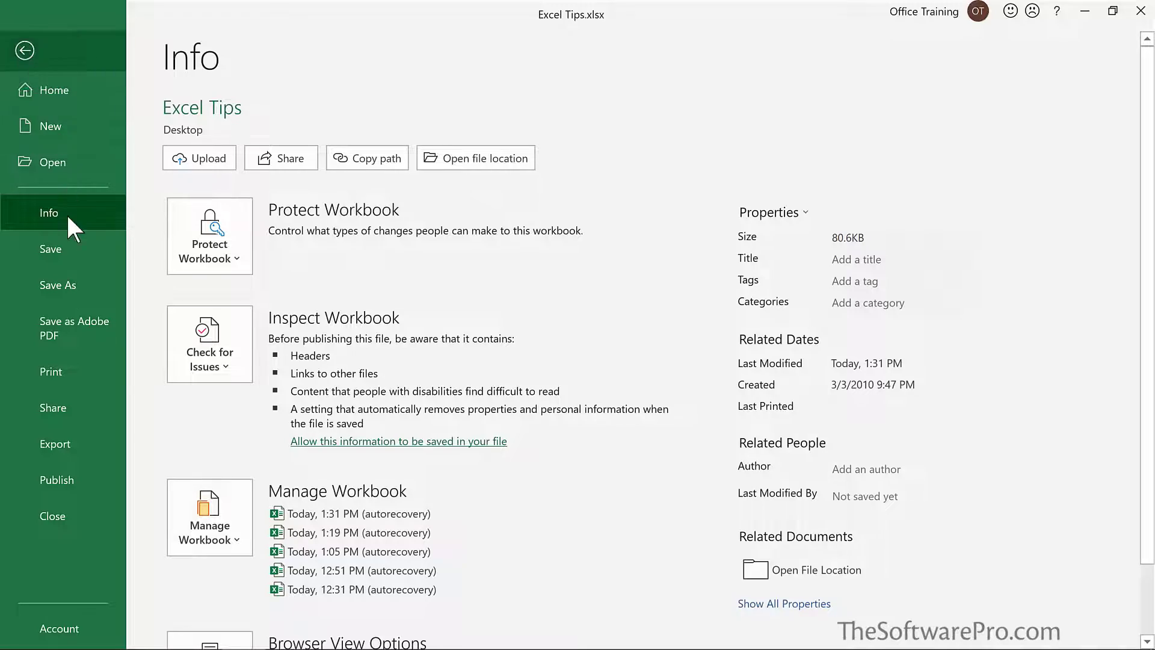
pyautogui.scroll(-2, 42, 528)
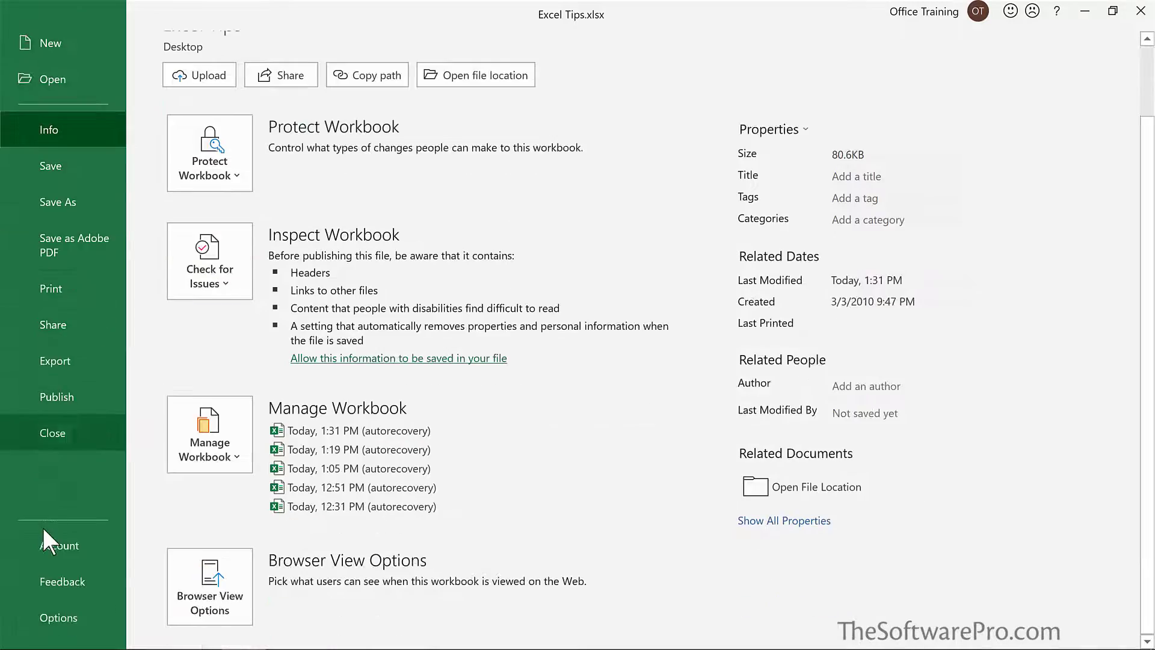
pyautogui.click(77, 625)
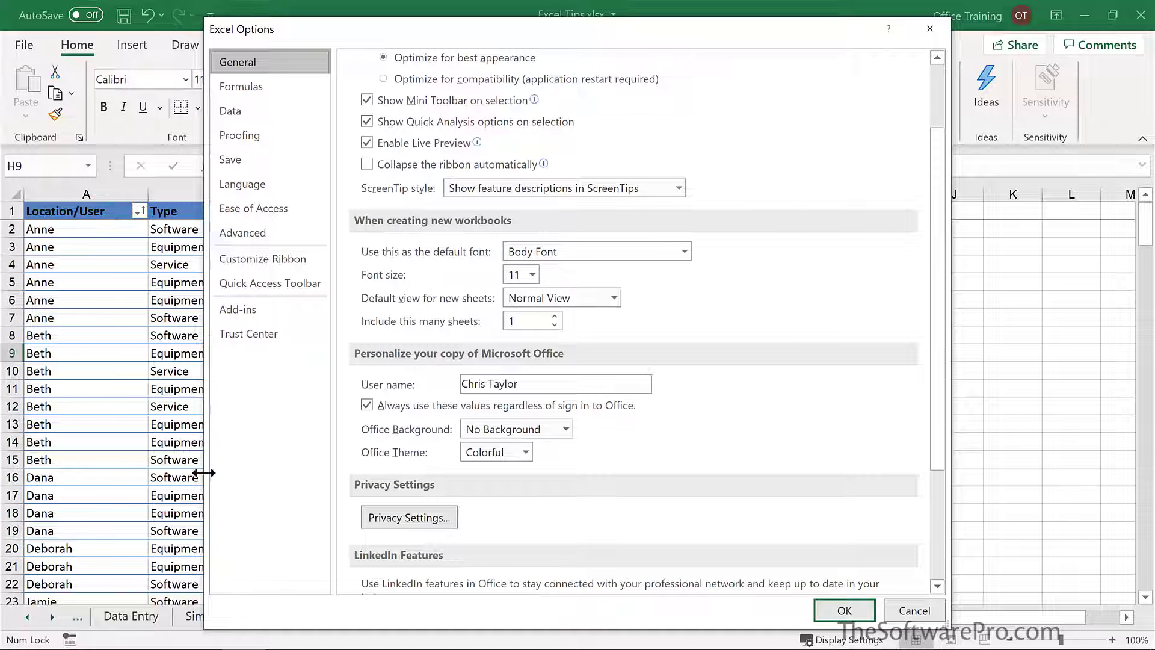
pyautogui.click(261, 143)
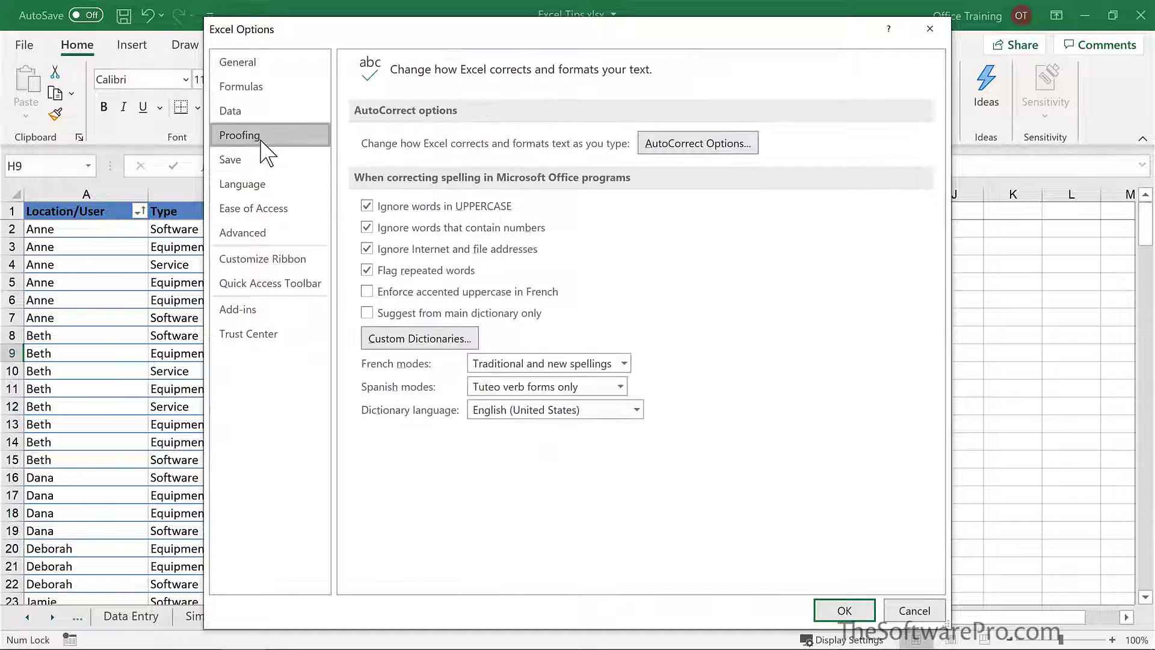
# Step: Open AutoCorrect Options and select the 'abbout' → 'about' replacement entry
pyautogui.click(693, 151)
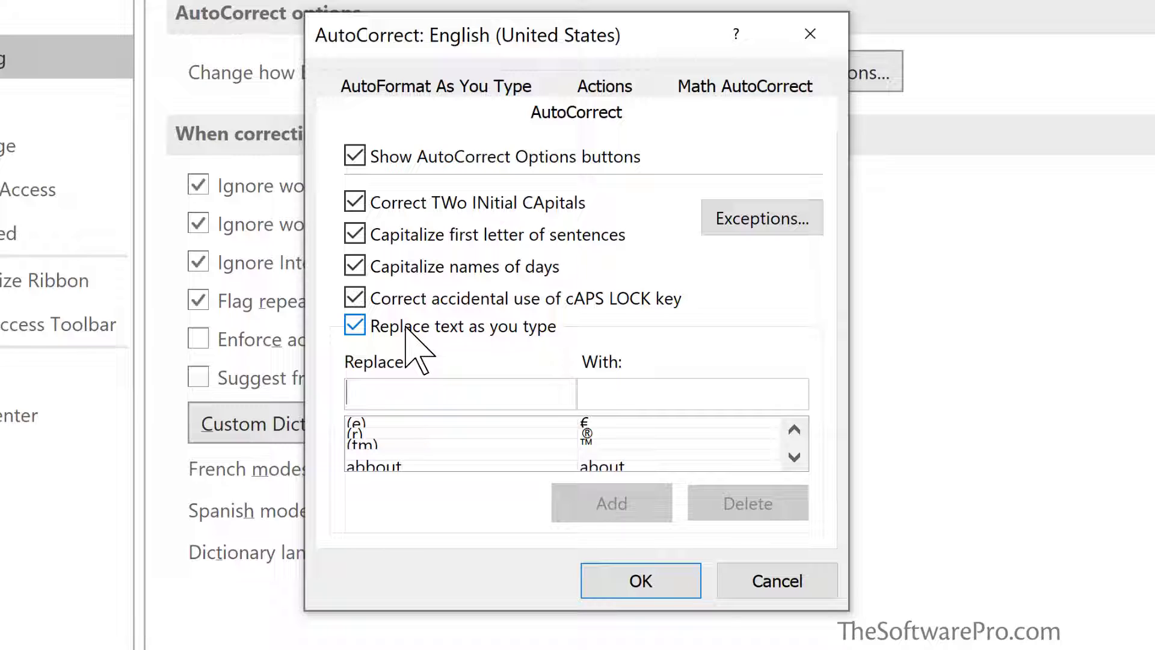
pyautogui.click(388, 466)
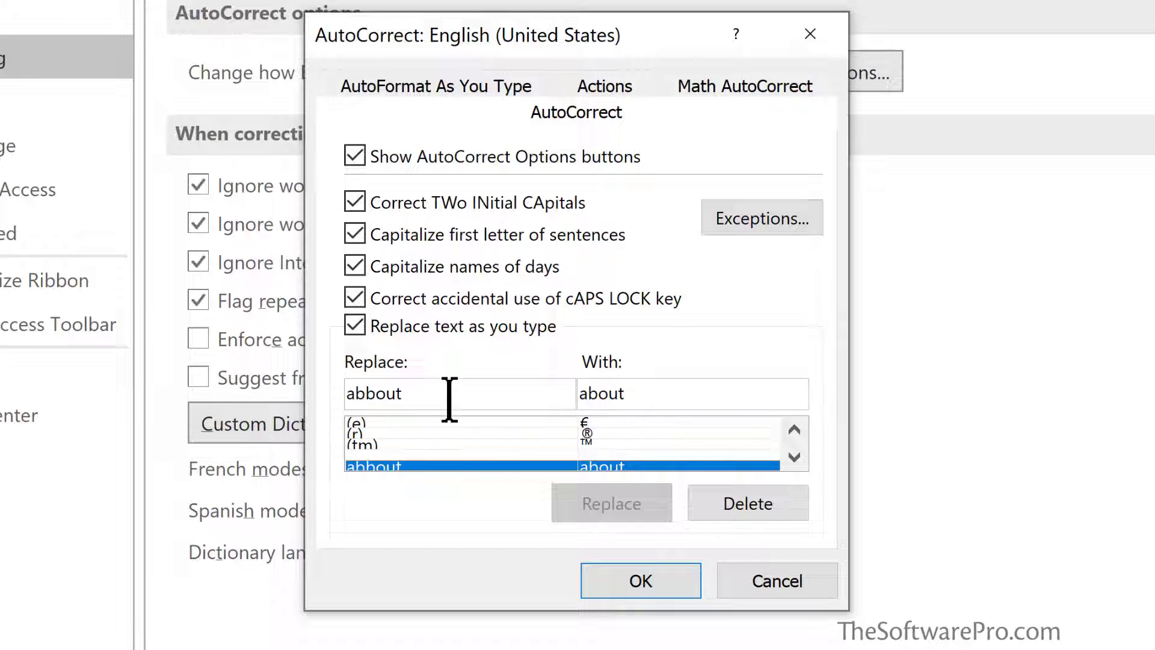
# Step: Add an AutoCorrect entry replacing 'mx' with 'Microsoft Excel Rocks!' and confirm with OK
pyautogui.moveTo(450, 390); pyautogui.dragTo(301, 369)
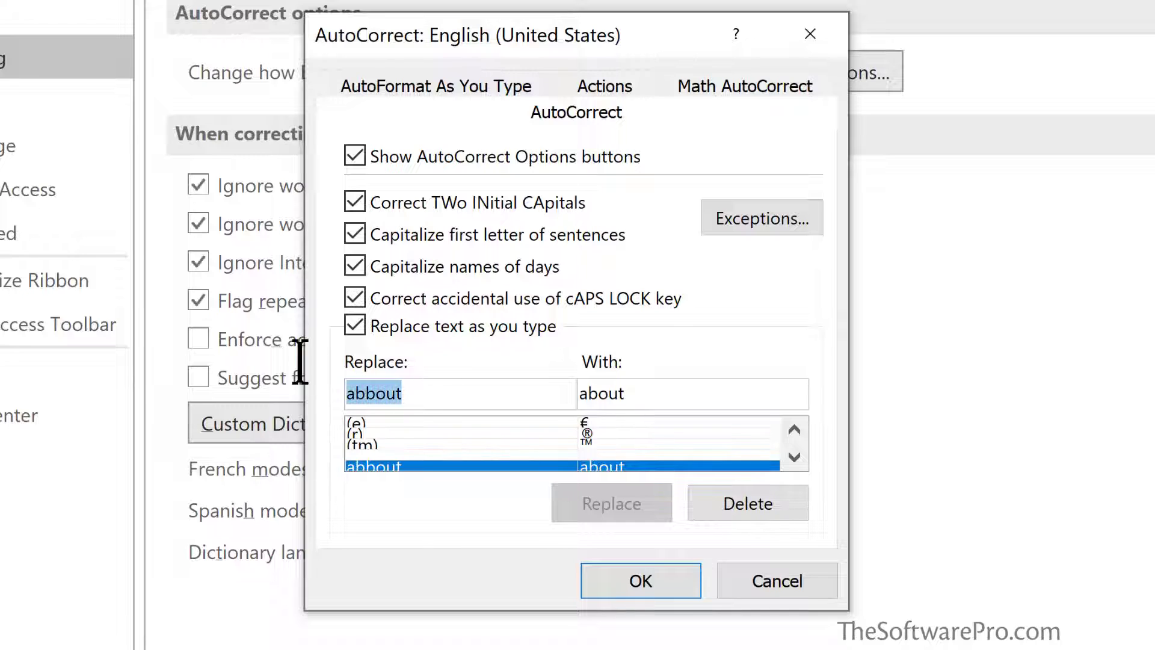
pyautogui.write('mx')
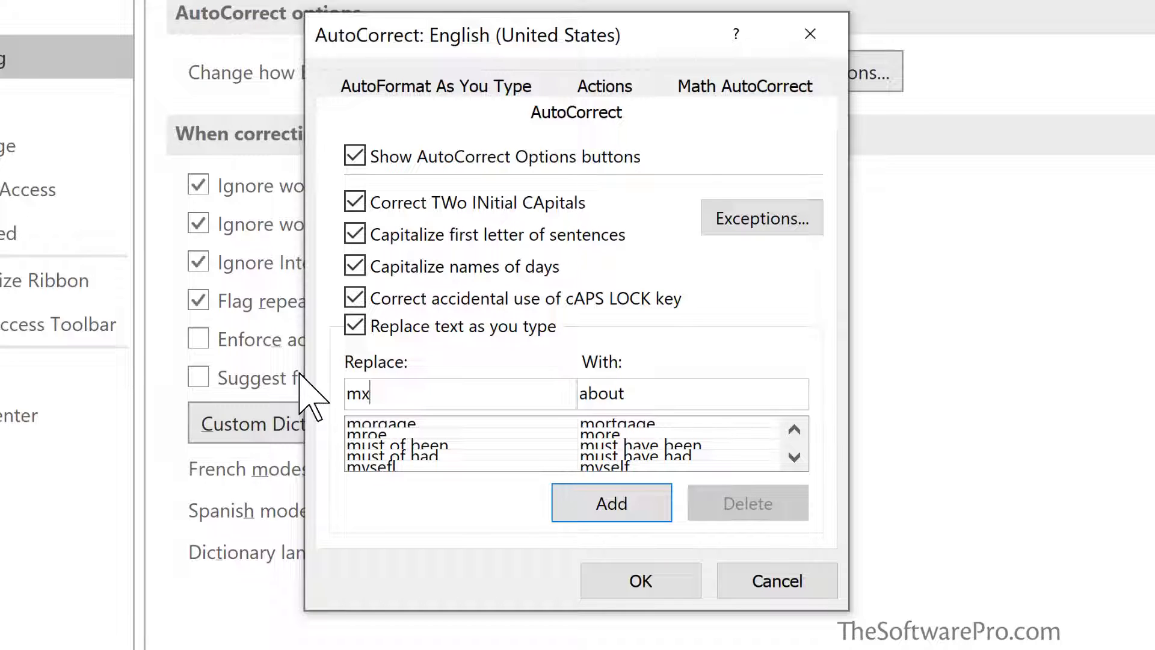
pyautogui.press('Tab')
pyautogui.write('Microsft')
pyautogui.press('BackSpace')
pyautogui.press('BackSpace')
pyautogui.write('oft Excel Rocks!')
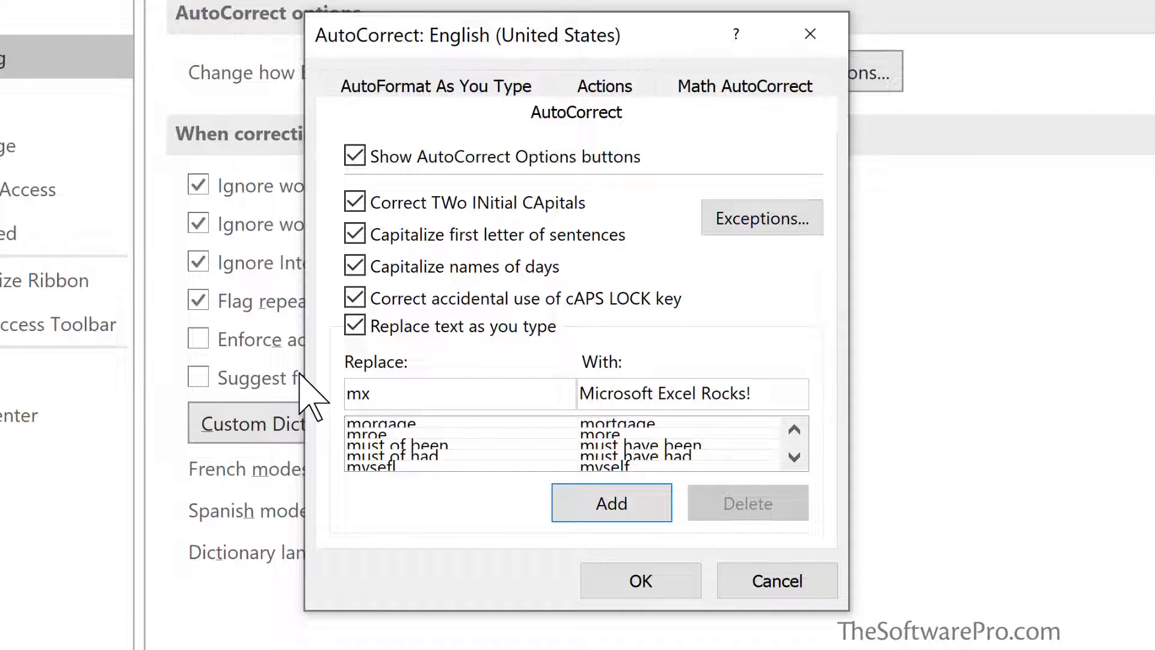
pyautogui.click(612, 503)
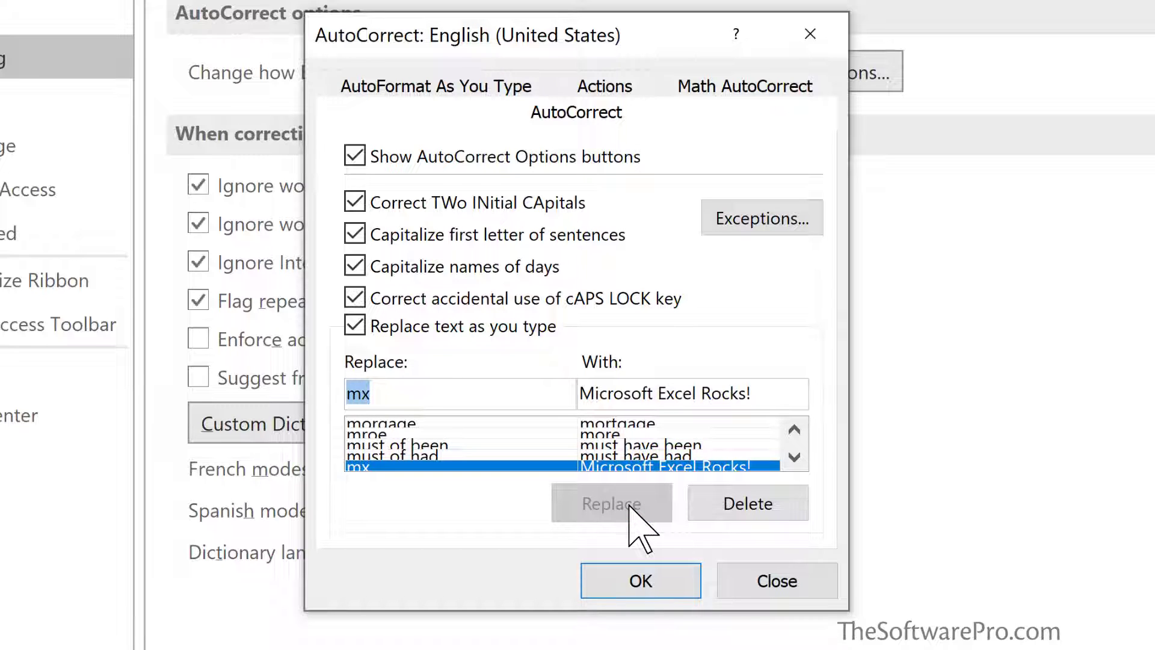
pyautogui.click(643, 585)
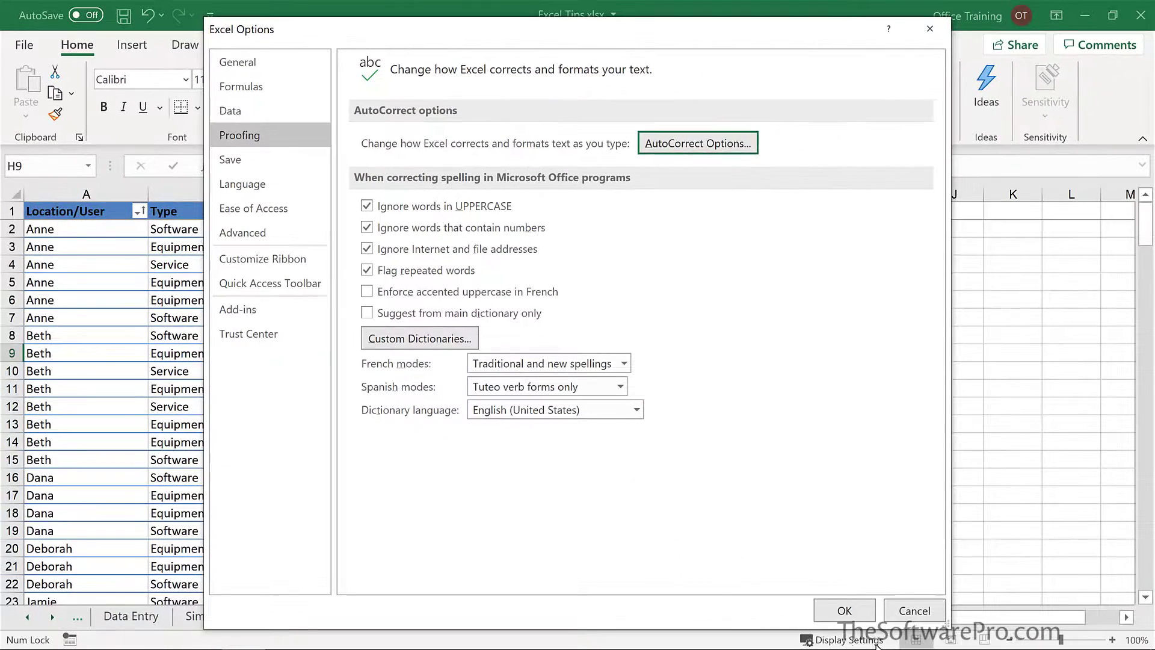
# Step: Close Excel Options and type 'Here's my example mx' into the worksheet cell
pyautogui.click(845, 610)
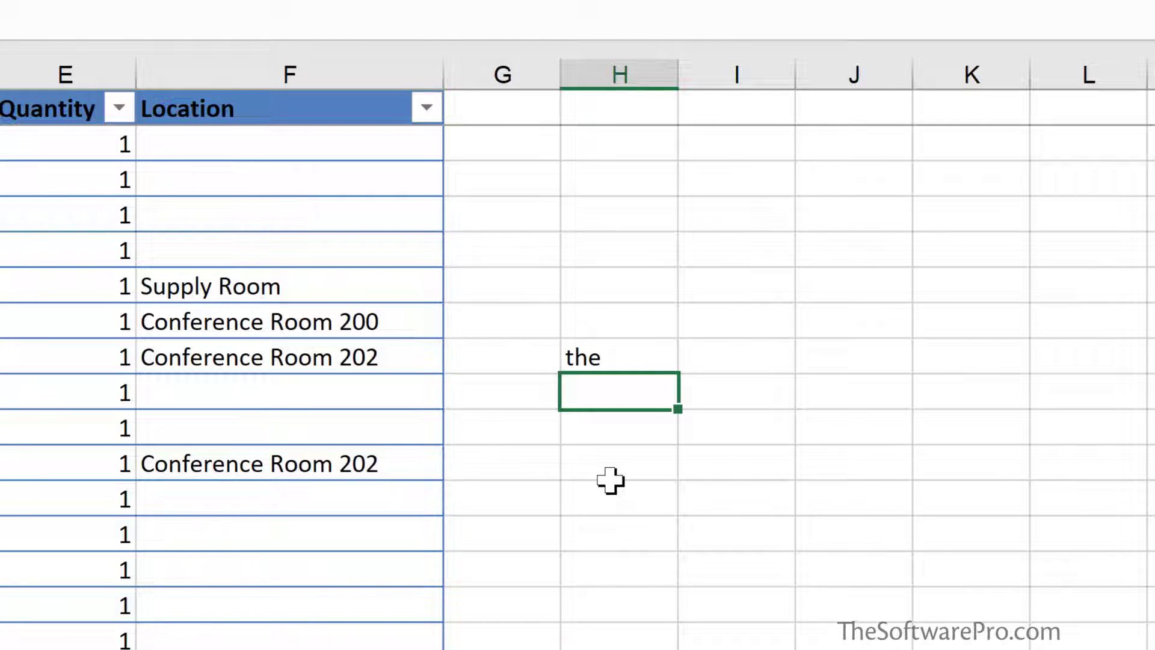
pyautogui.write("Here's my")
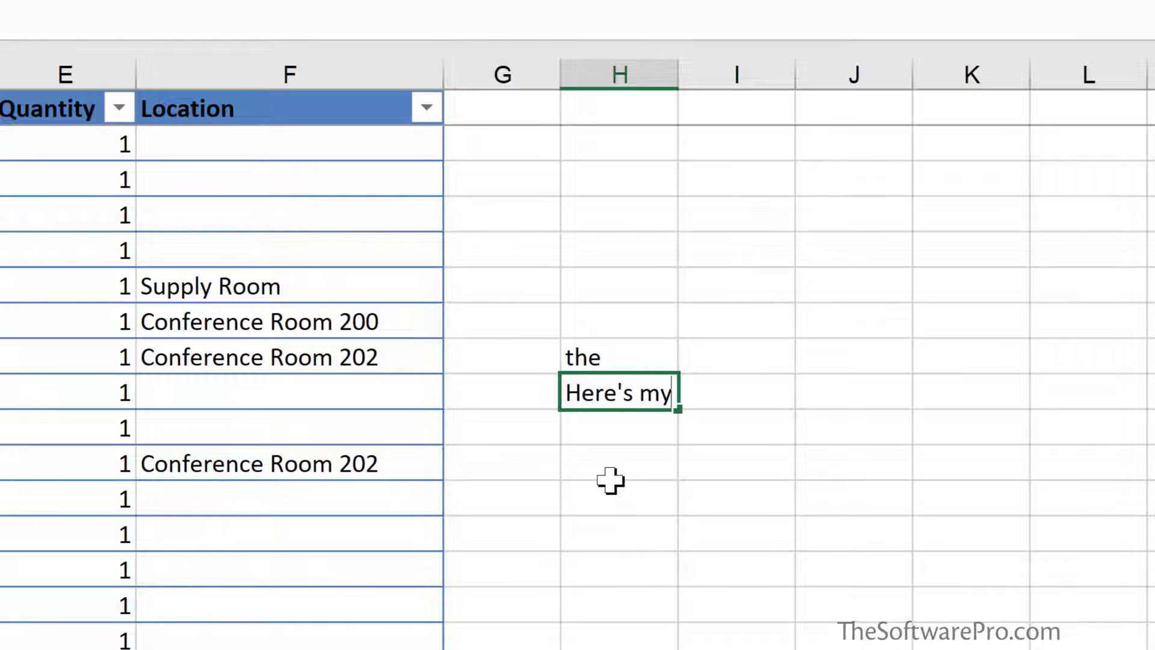
pyautogui.write(' example')
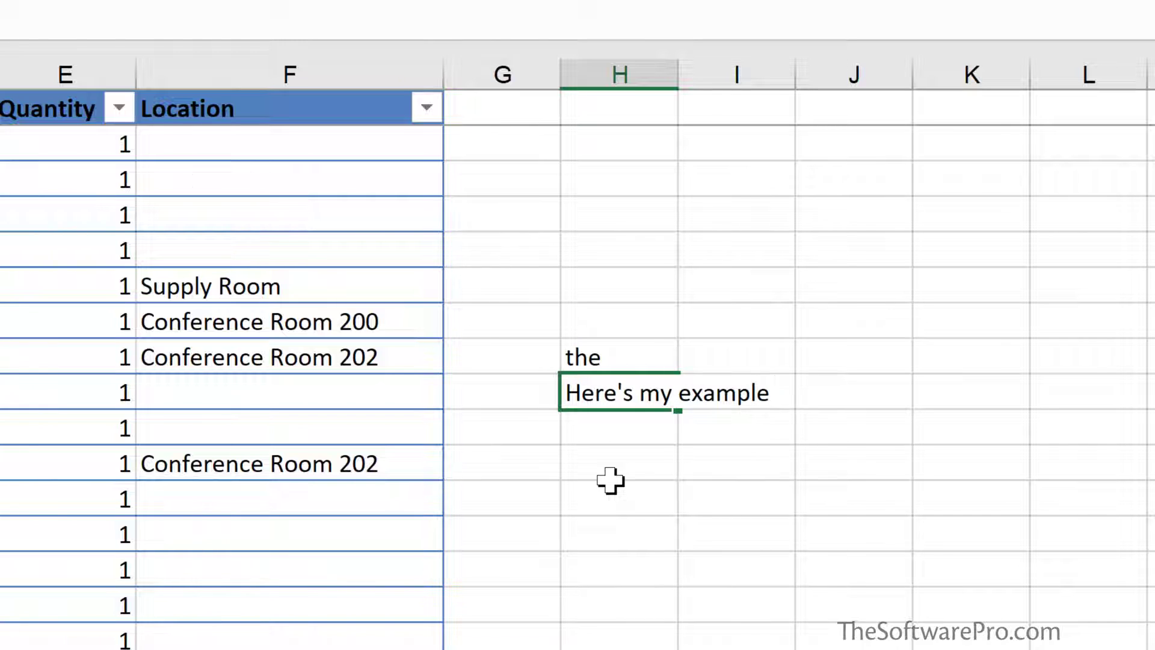
pyautogui.write(' mx')
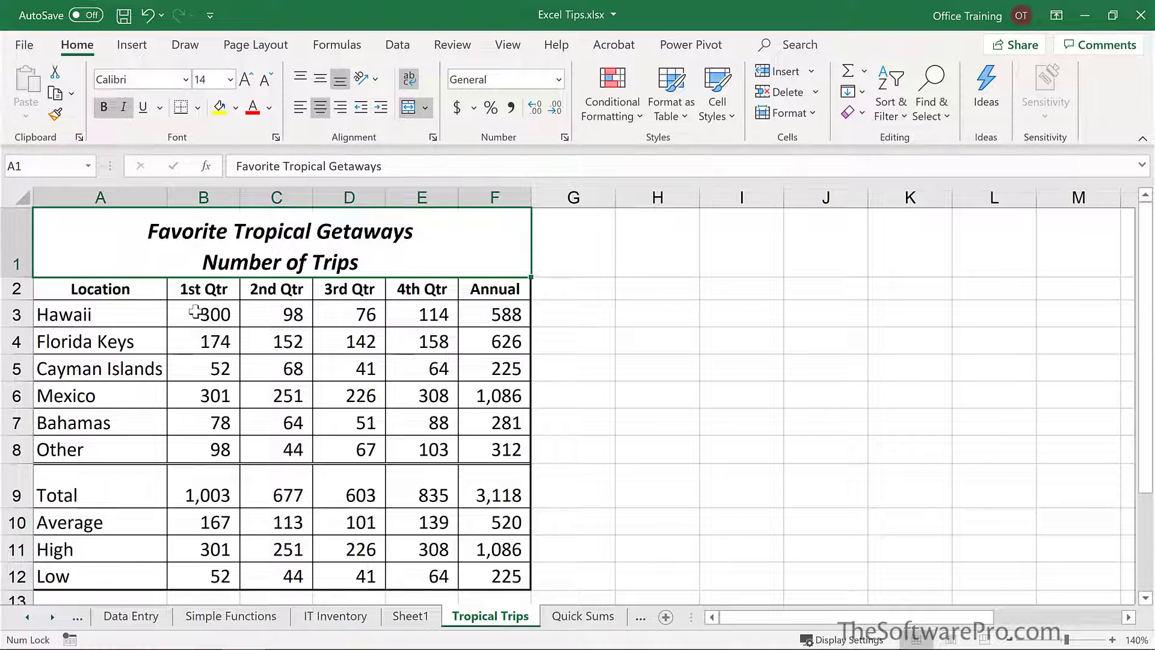
# Step: Select the Tropical Trips counts for 1st through 4th Qtr, summing to 3,118
pyautogui.moveTo(195, 311); pyautogui.dragTo(304, 440)
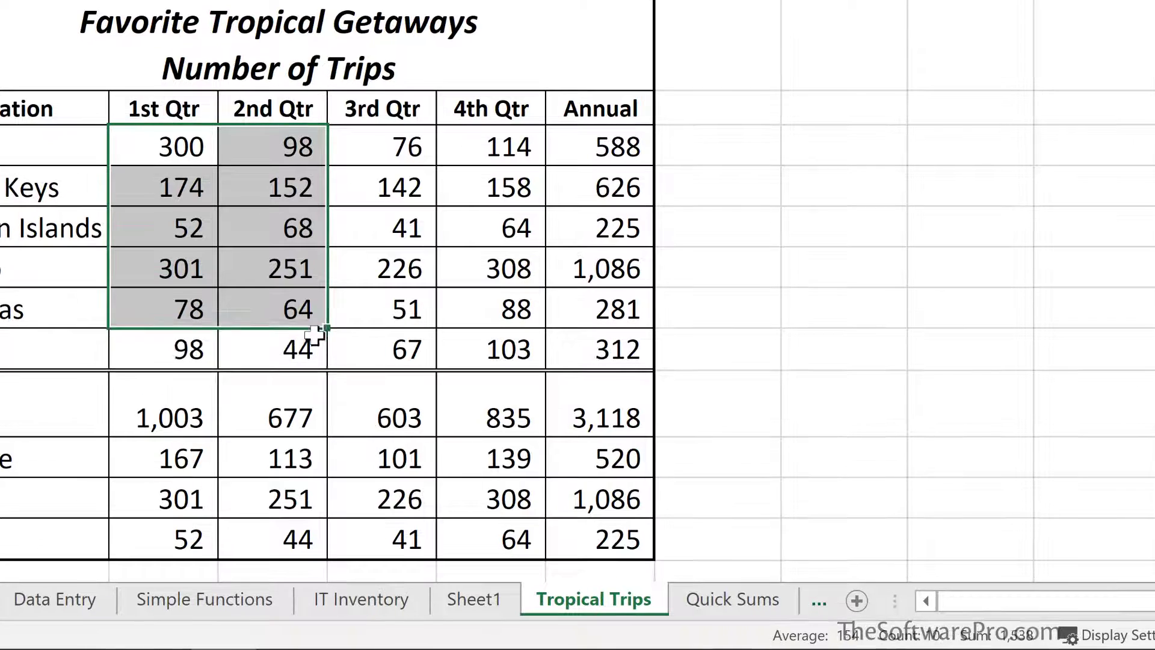
pyautogui.moveTo(313, 334); pyautogui.dragTo(307, 340)
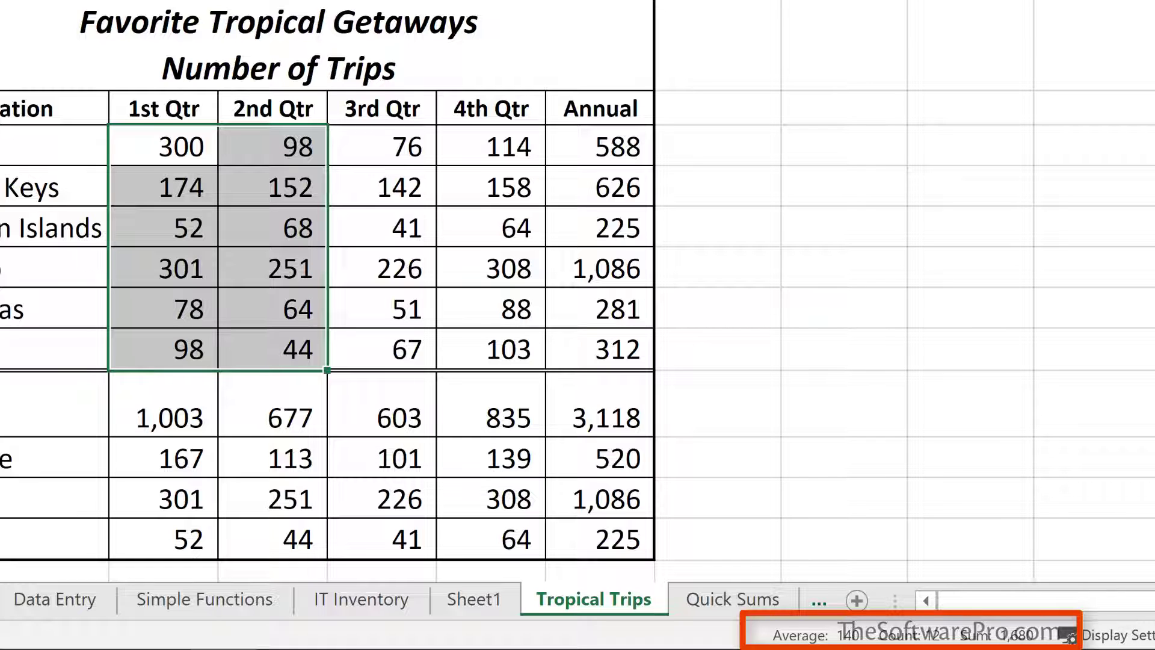
pyautogui.hotkey('shift', 'Right')
pyautogui.hotkey('shift', 'Right')
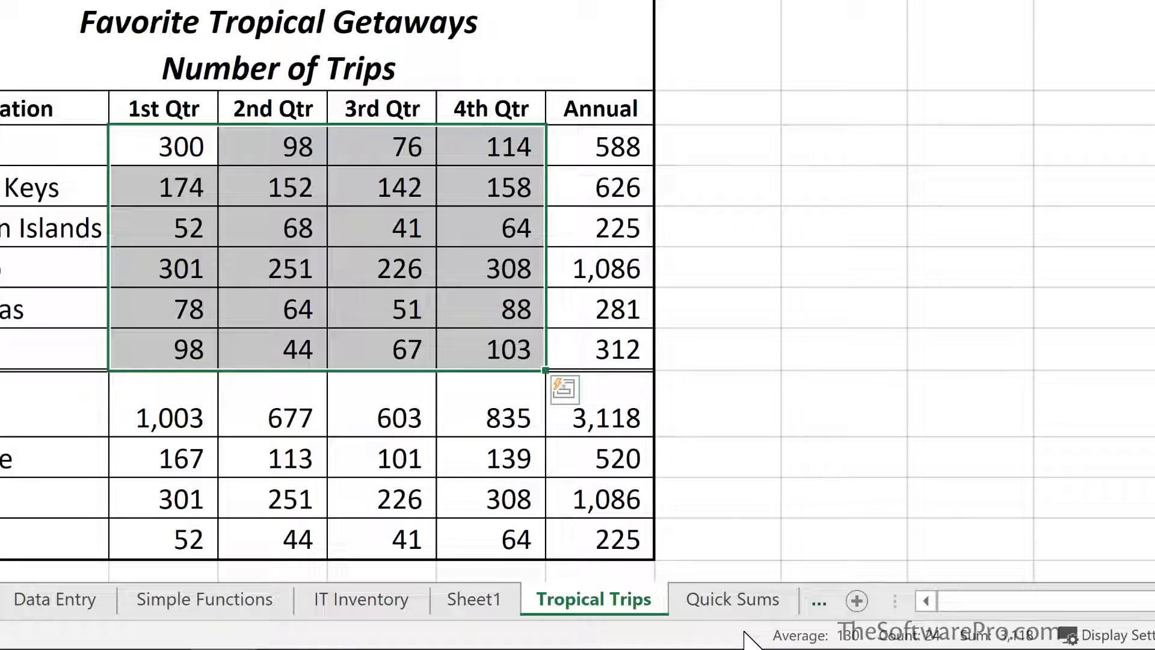
# Step: Turn on Minimum in the status bar statistics so it shows Min 41
pyautogui.rightClick(745, 632)
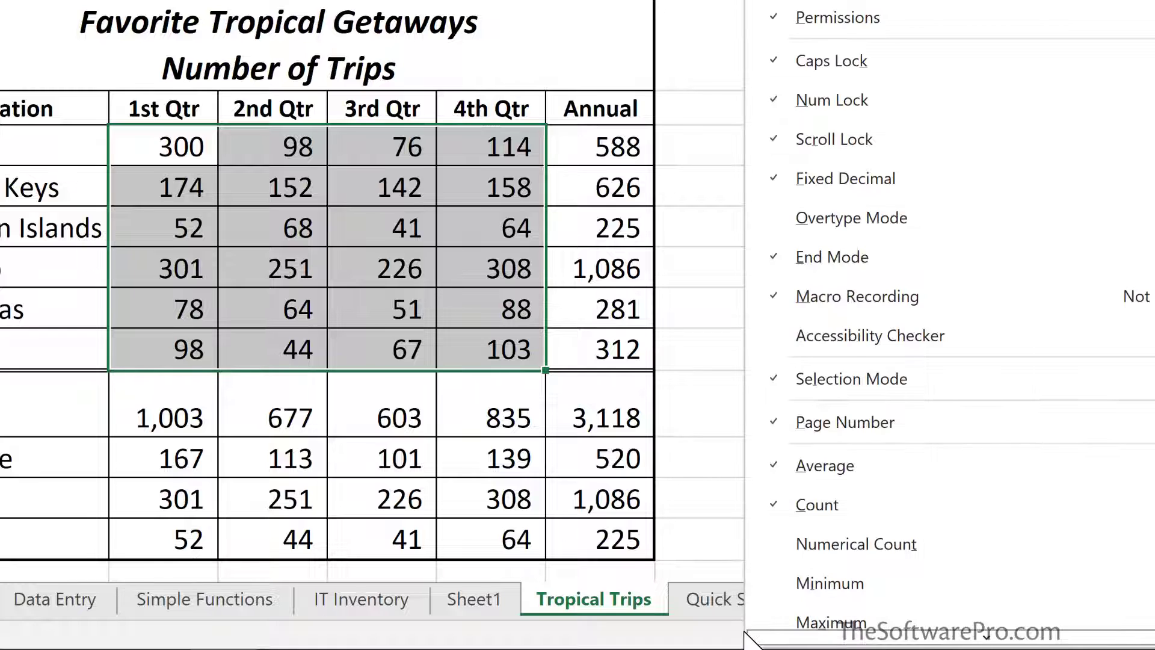
pyautogui.scroll(-3, 831, 503)
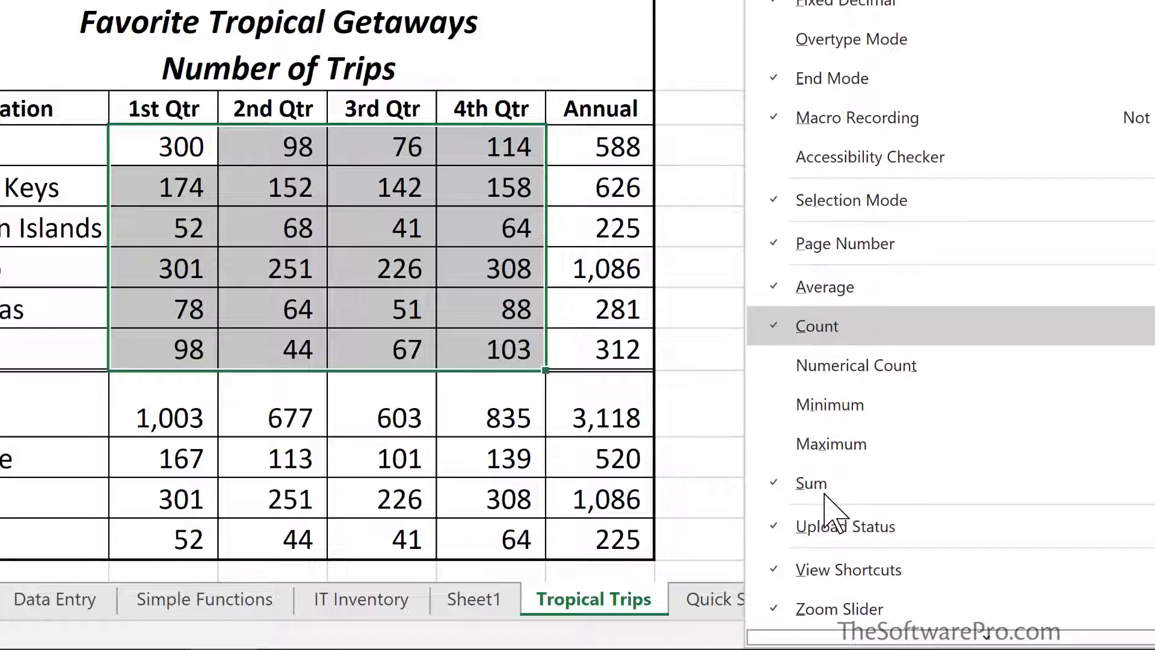
pyautogui.click(766, 400)
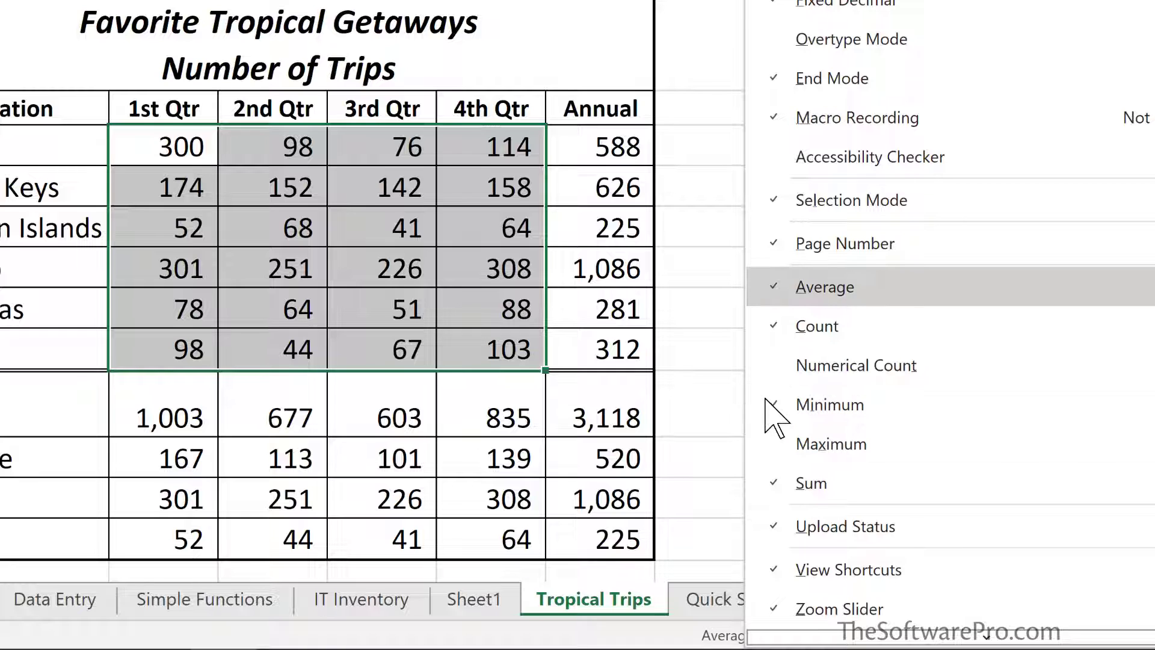
pyautogui.click(690, 395)
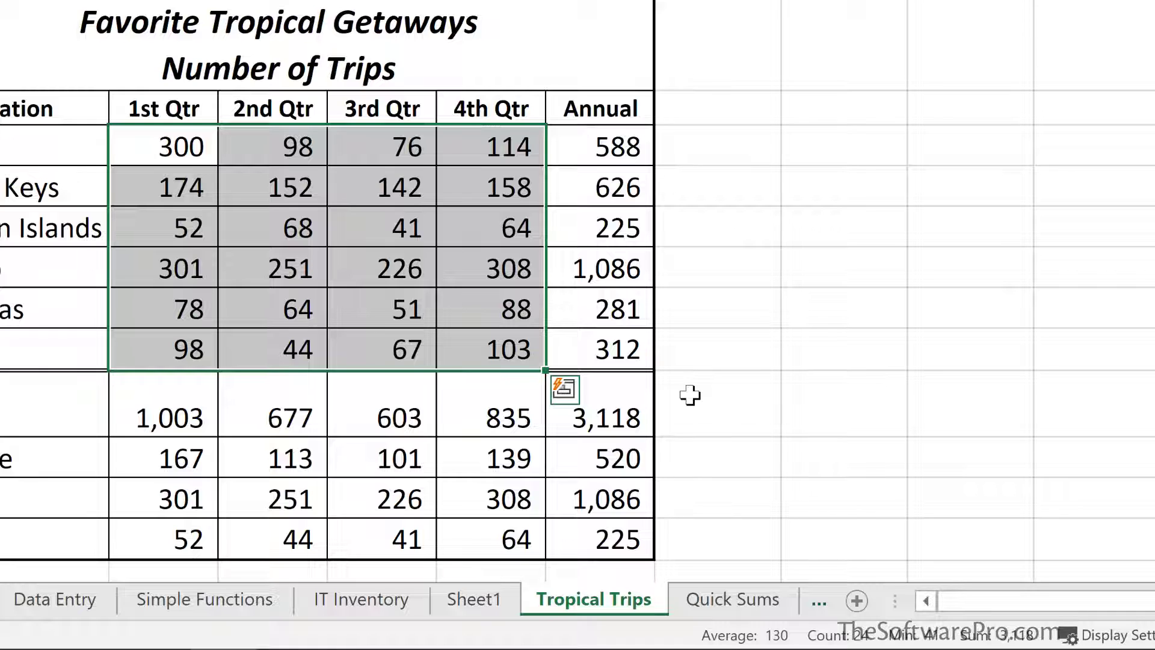